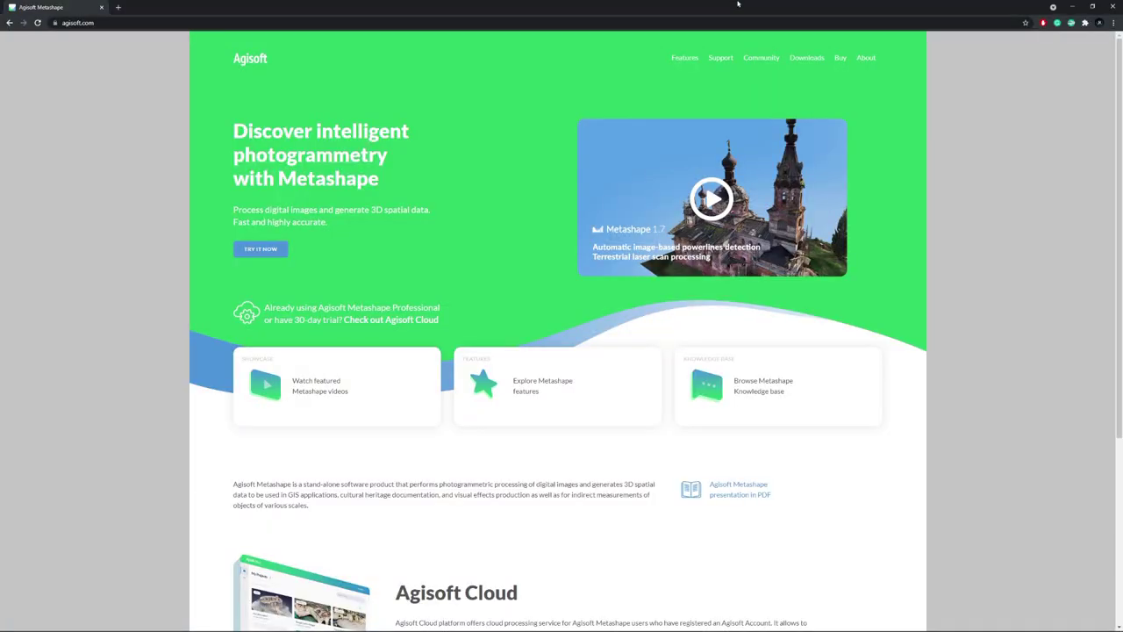
- Open the Online Store under the Buy section of the Agisoft website to view the Metashape purchase options
click(839, 58)
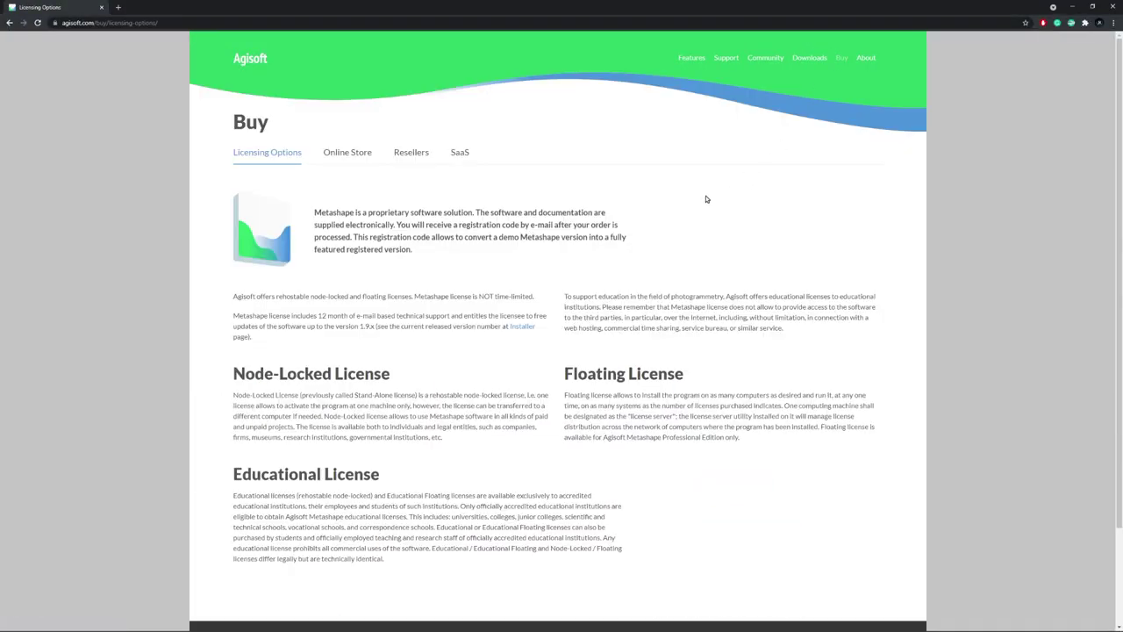
click(348, 153)
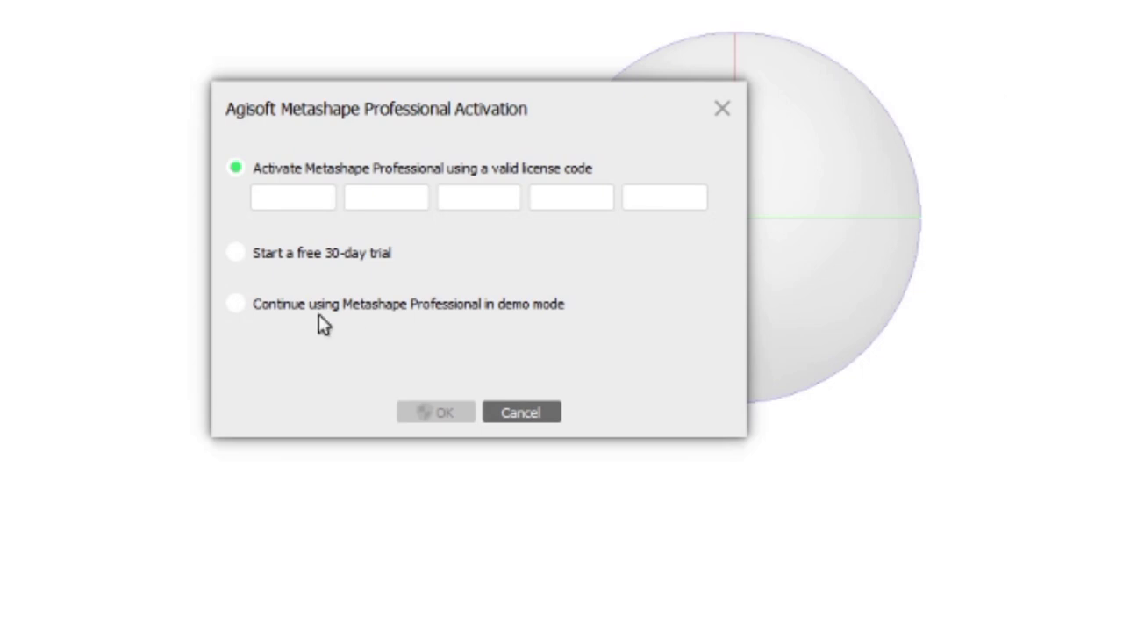
- Switch to Agisoft Metashape and continue using the Professional edition in demo mode
click(241, 307)
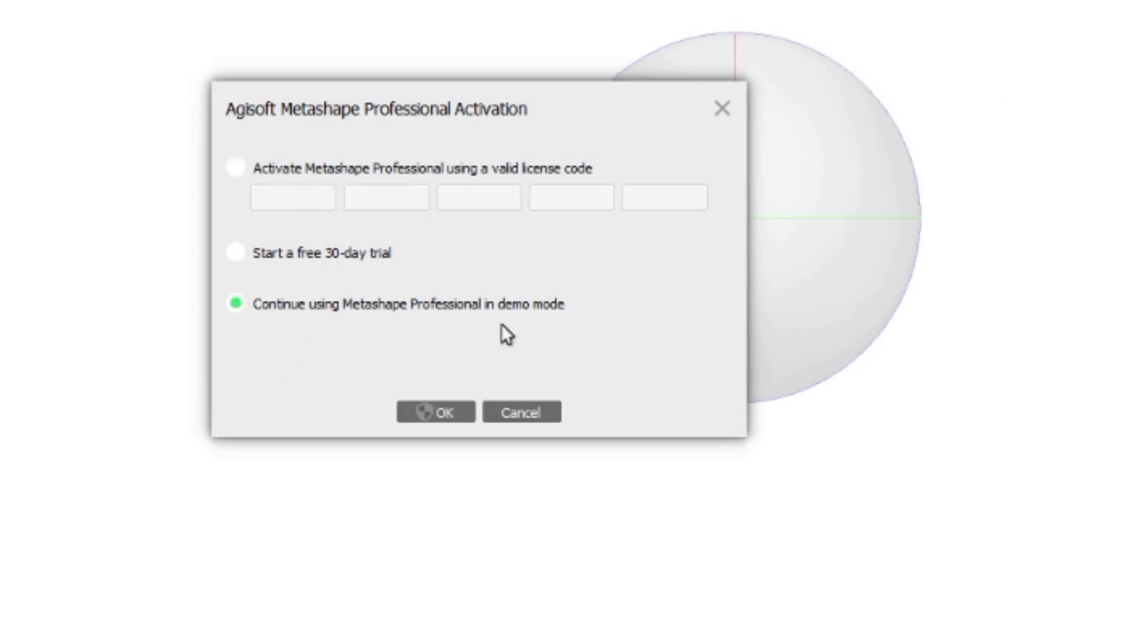
click(443, 414)
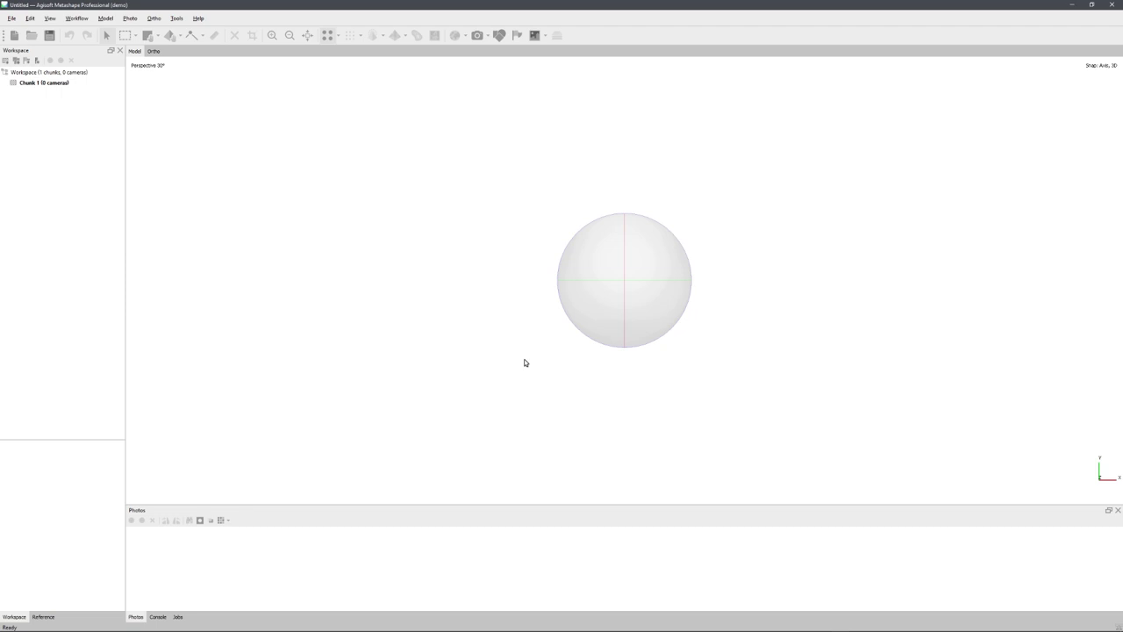
- Preview the 360° image 0001.jpg and add the ImagesHighRes folder to the project as single cameras
click(77, 19)
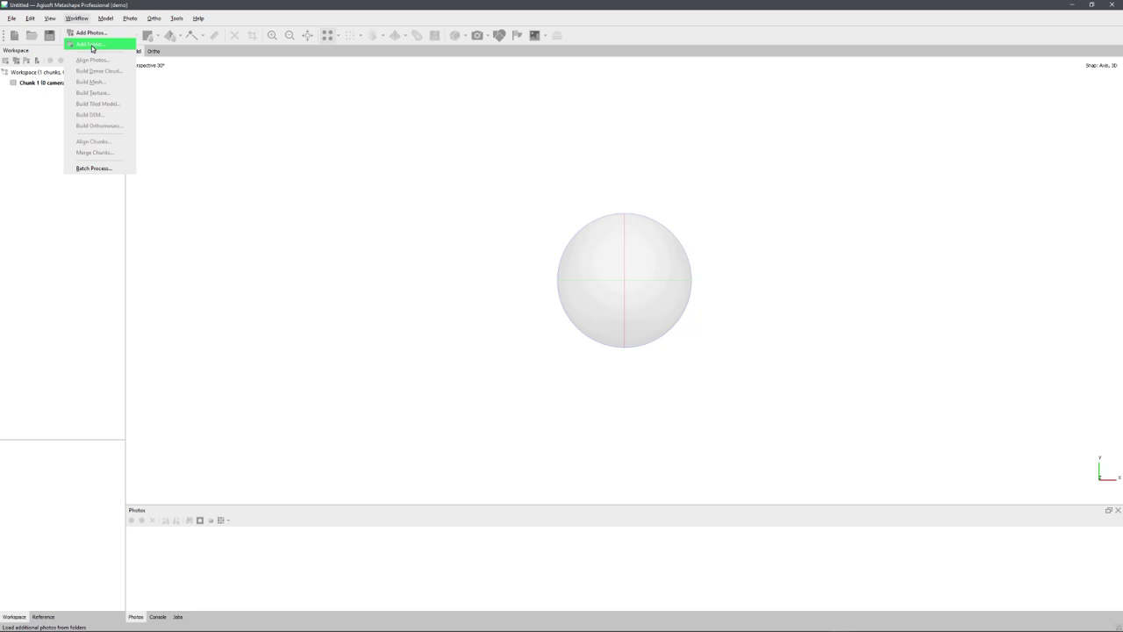
click(92, 46)
key(alt+Tab)
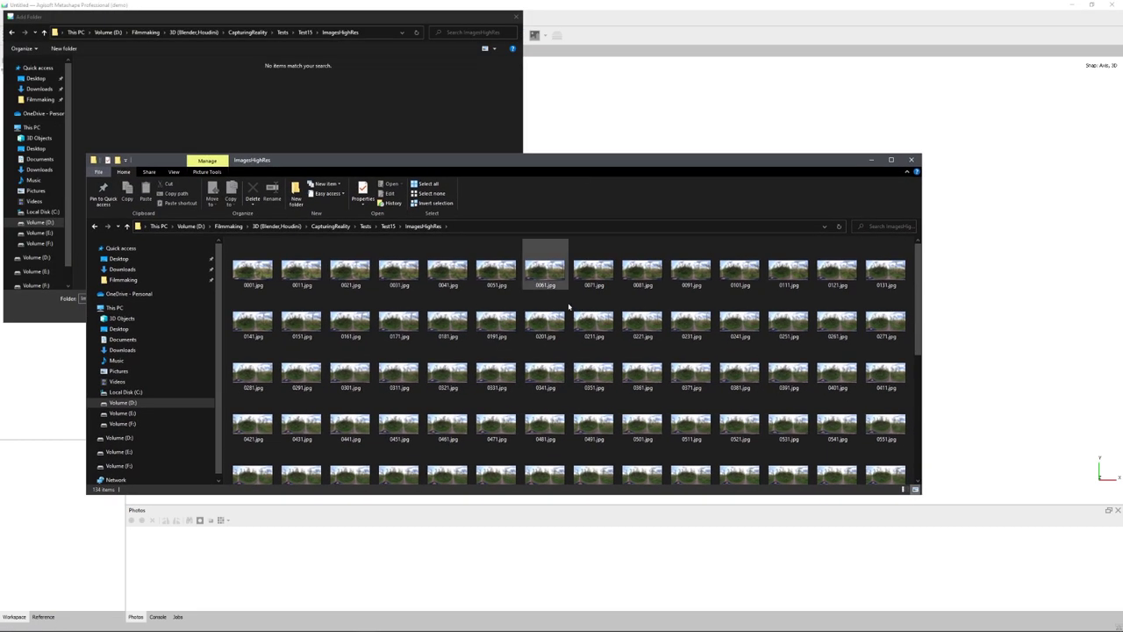
double_click(252, 272)
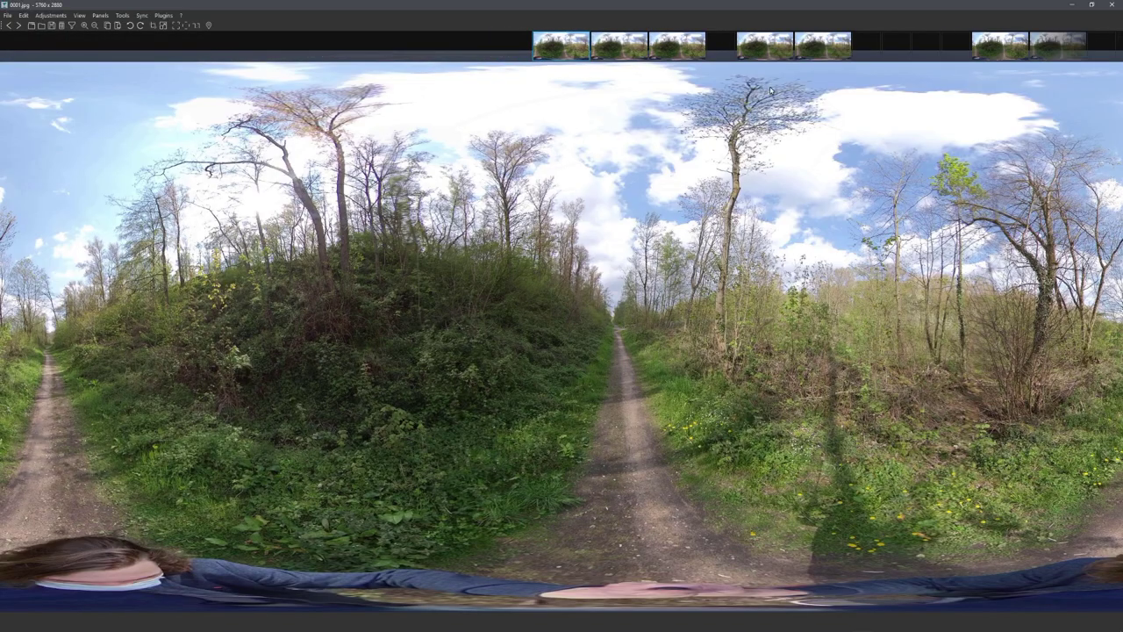
key(Escape)
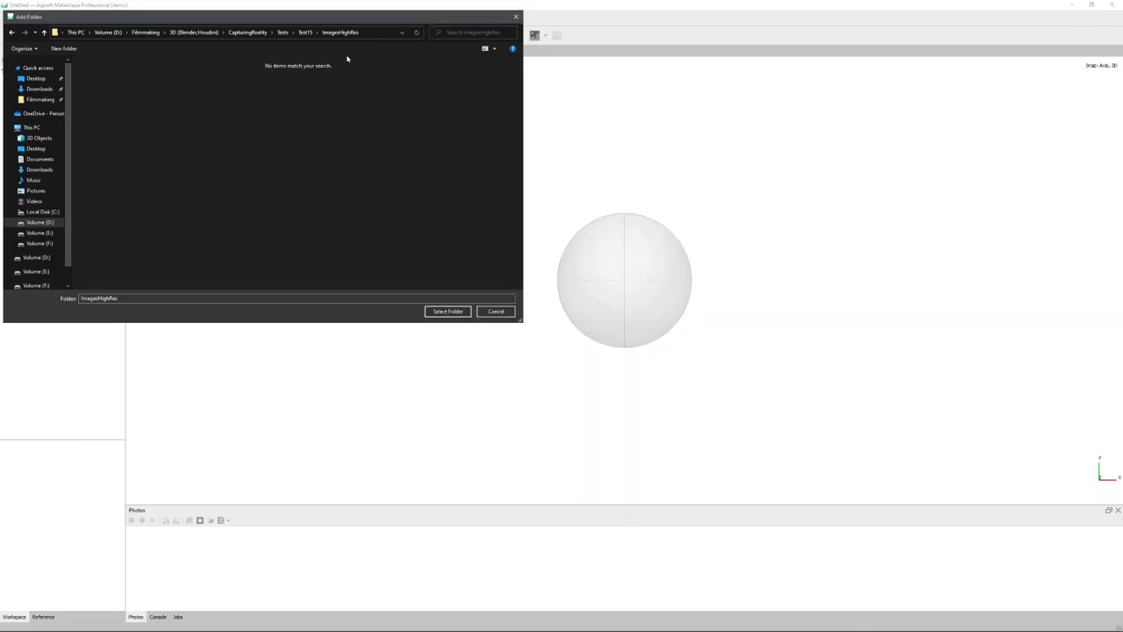
drag(362, 17, 474, 38)
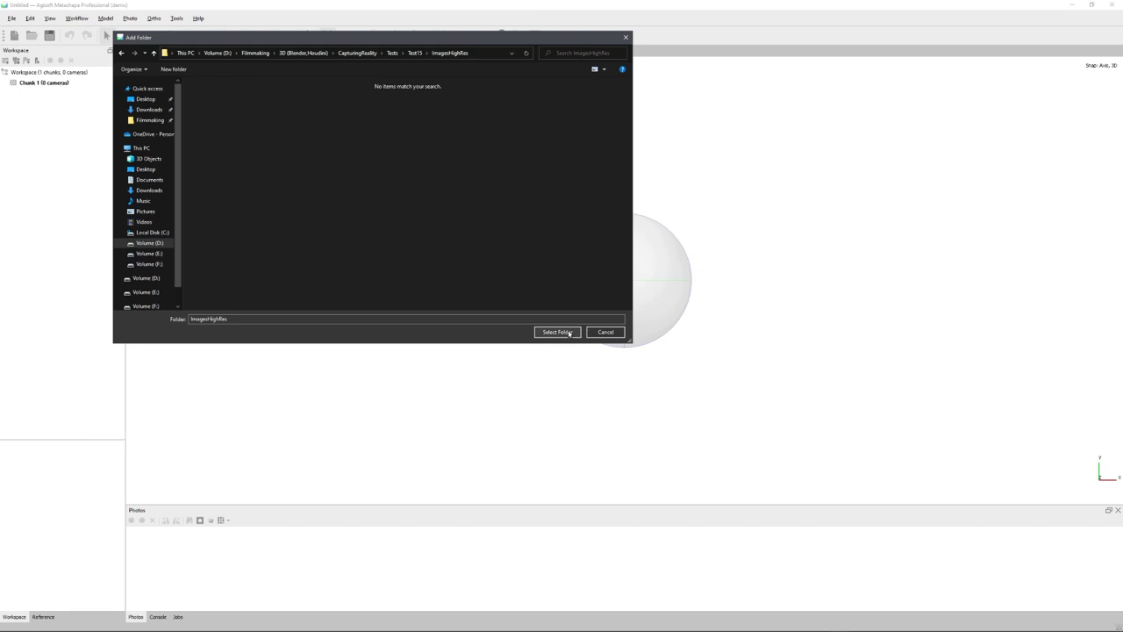
click(557, 332)
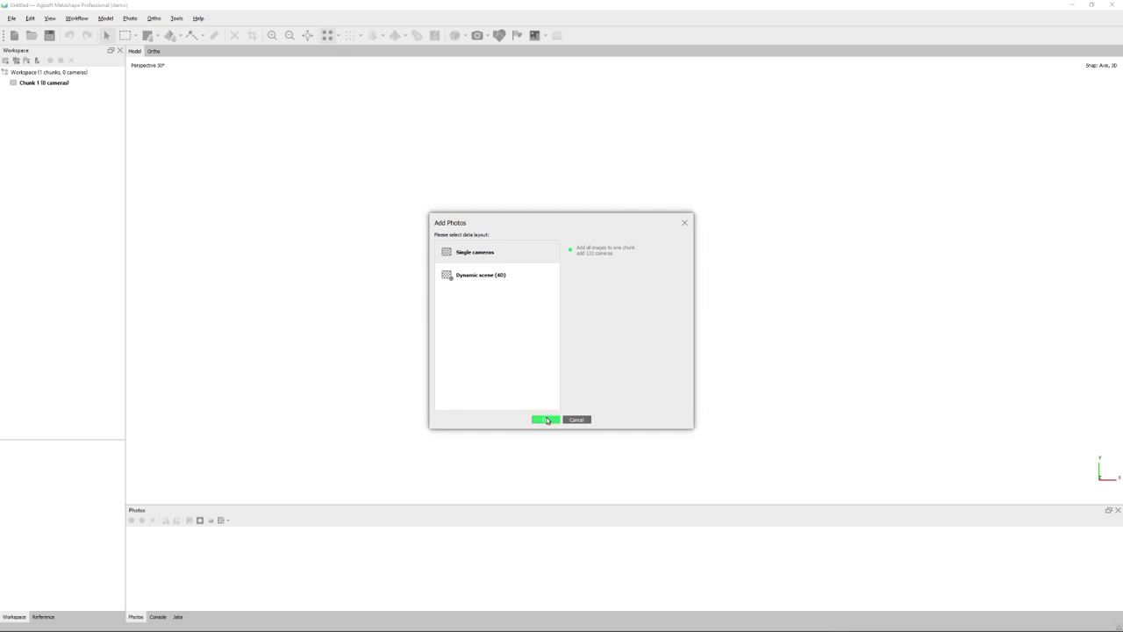
click(547, 419)
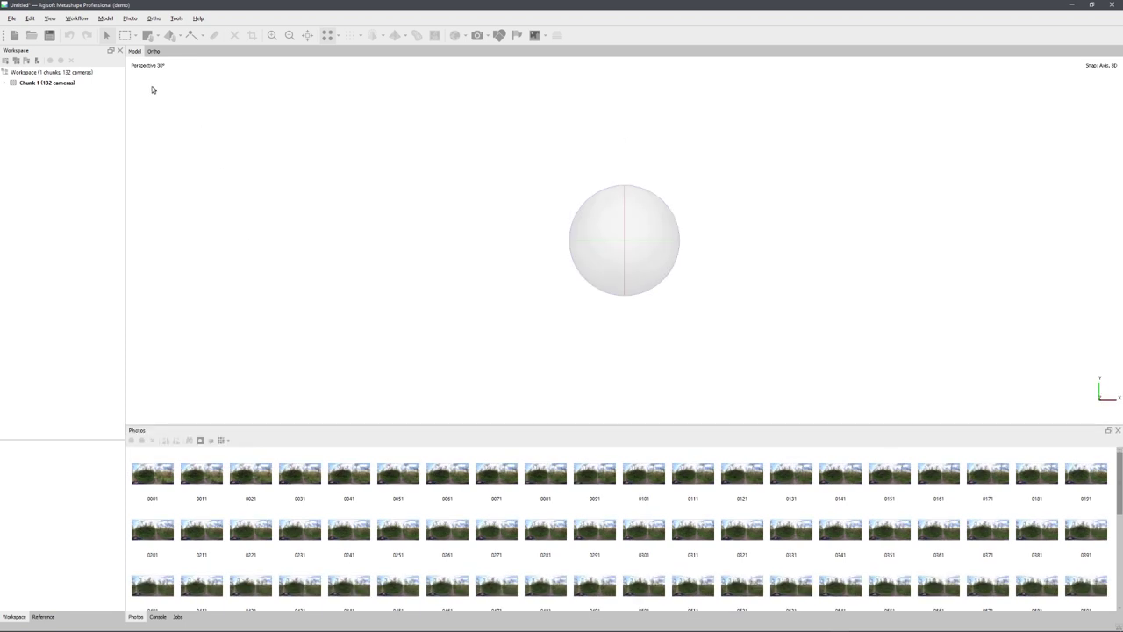
- Expand Chunk 1's camera list and set the camera type to Spherical in Camera Calibration
click(4, 83)
click(13, 93)
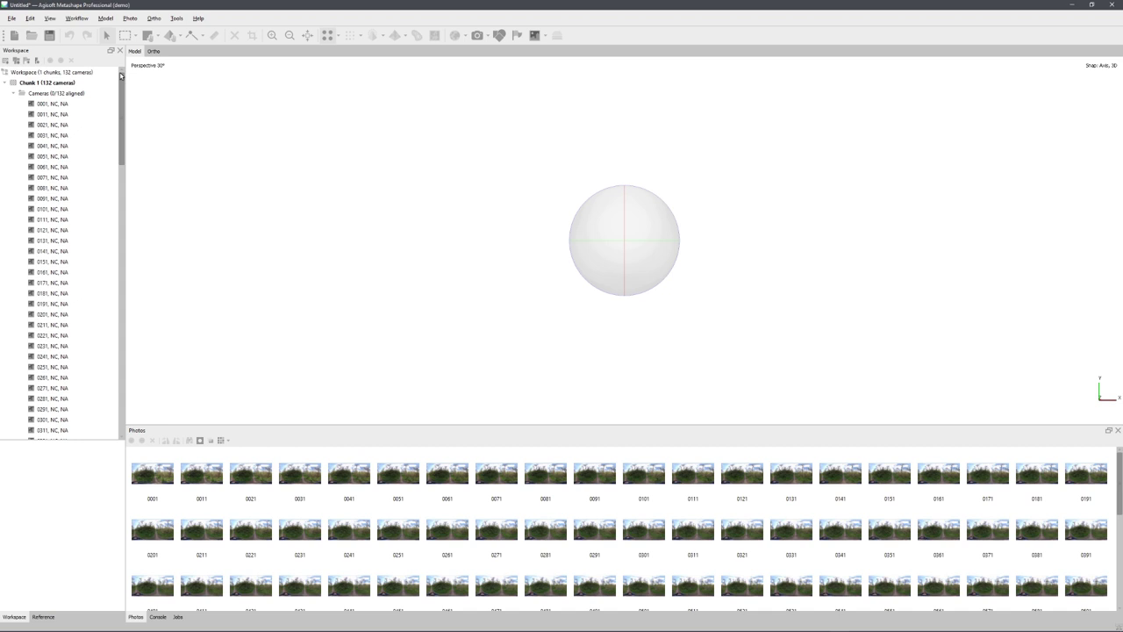
click(176, 19)
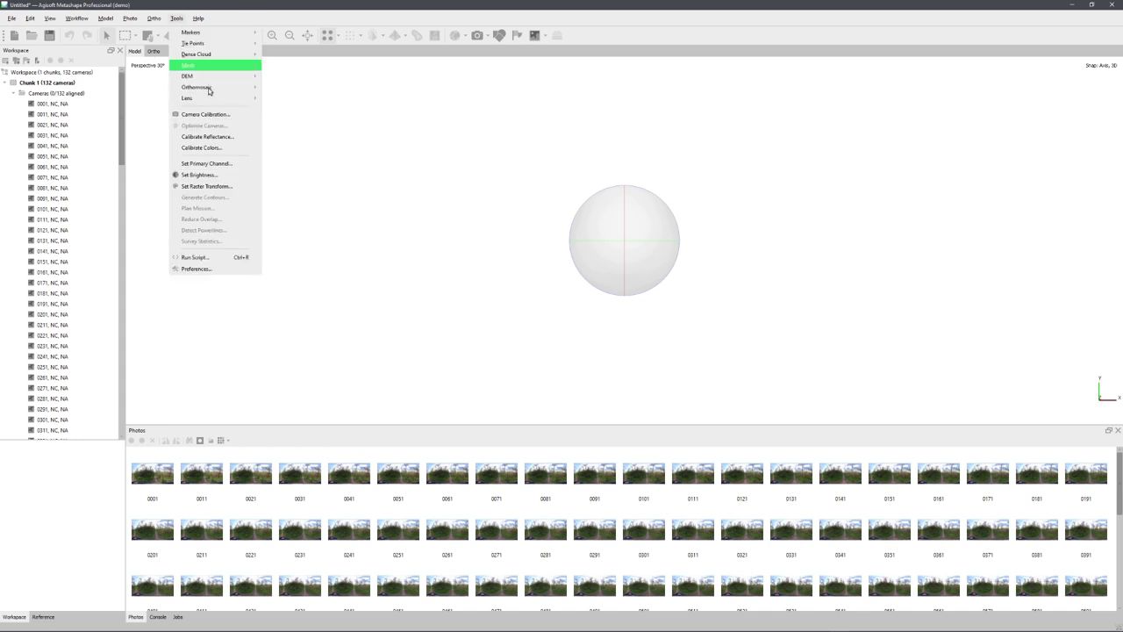
click(207, 115)
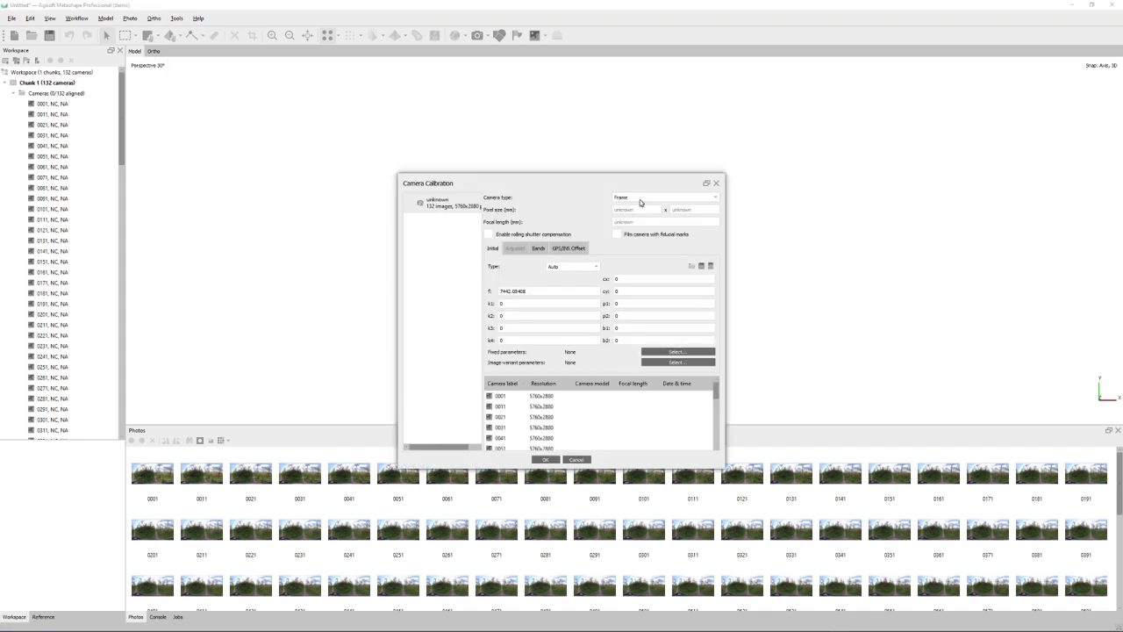
click(639, 198)
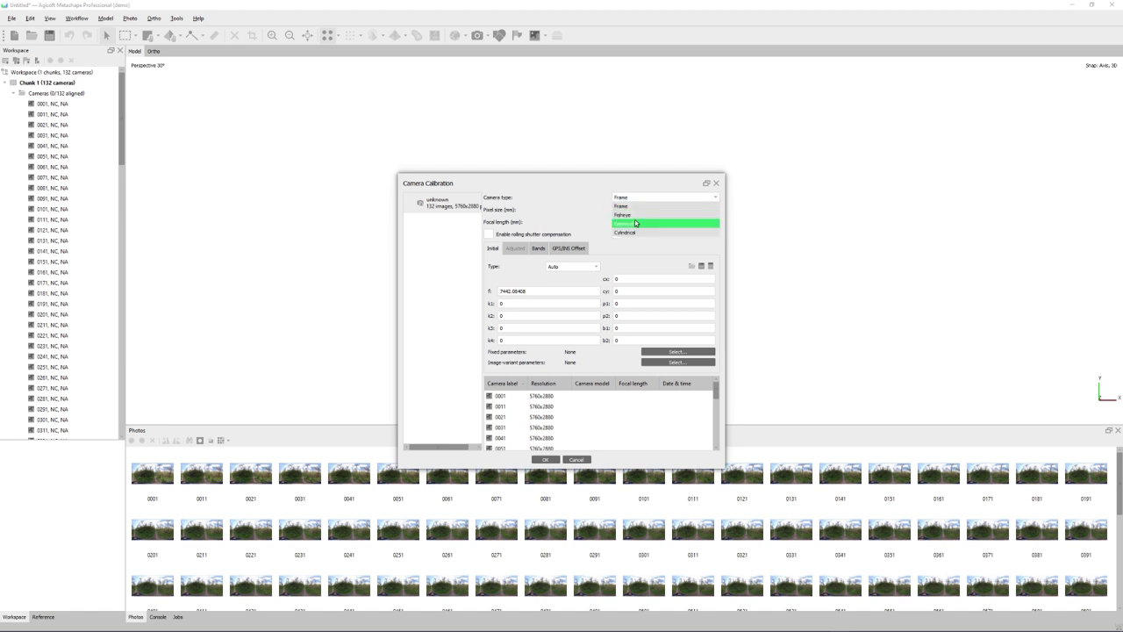
click(635, 224)
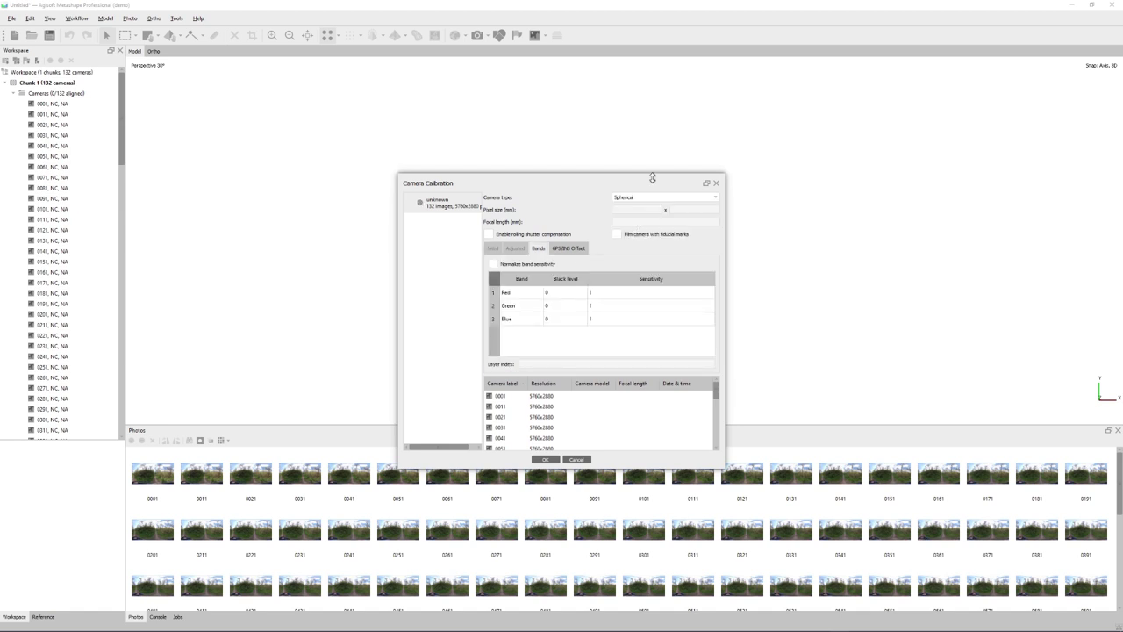
click(548, 460)
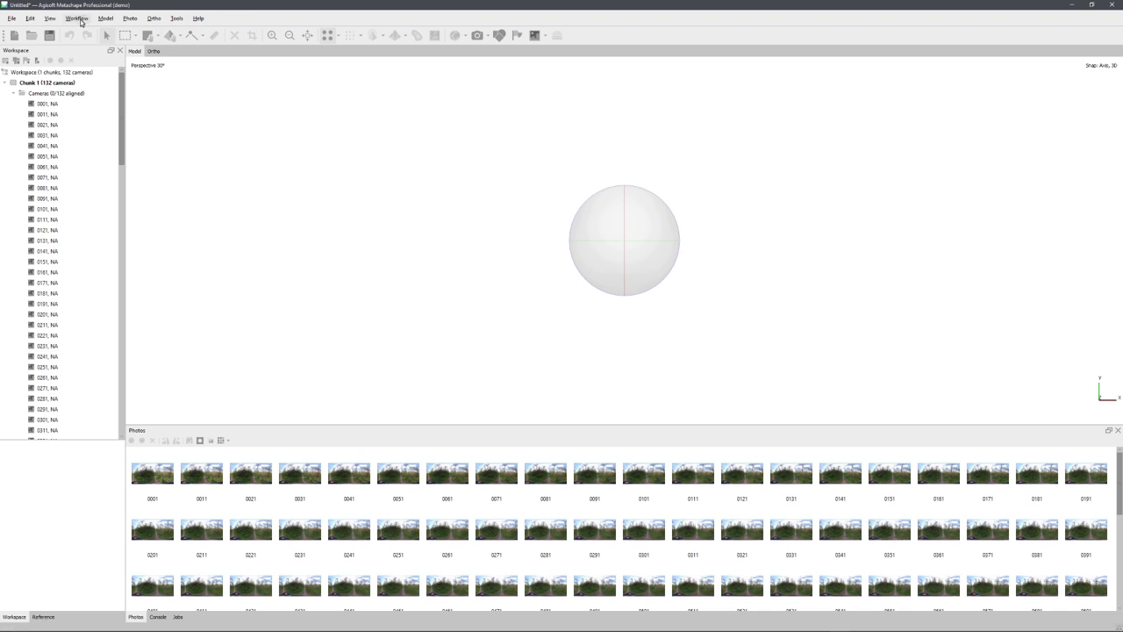
- Align the photos of the chunk and inspect the resulting sparse point cloud
click(80, 18)
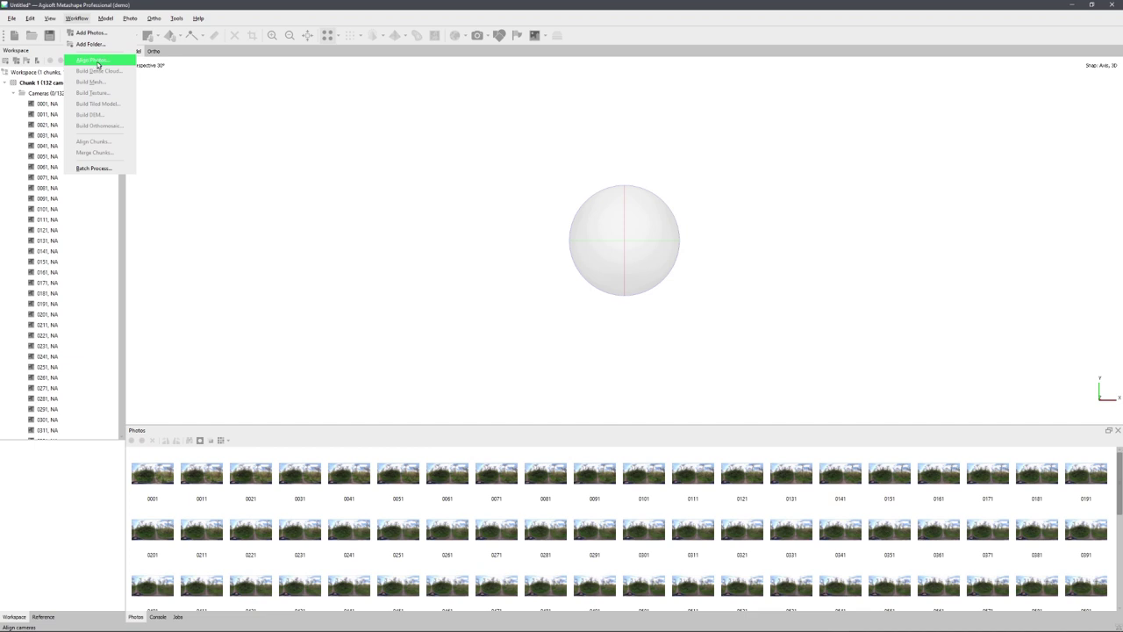
click(98, 63)
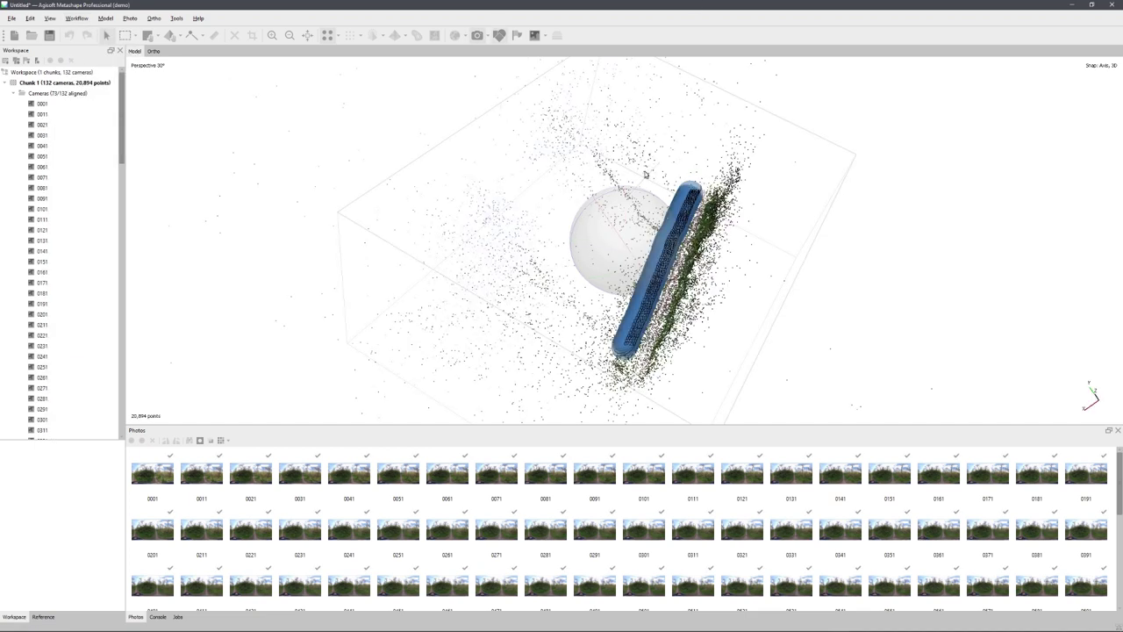
drag(644, 173, 649, 289)
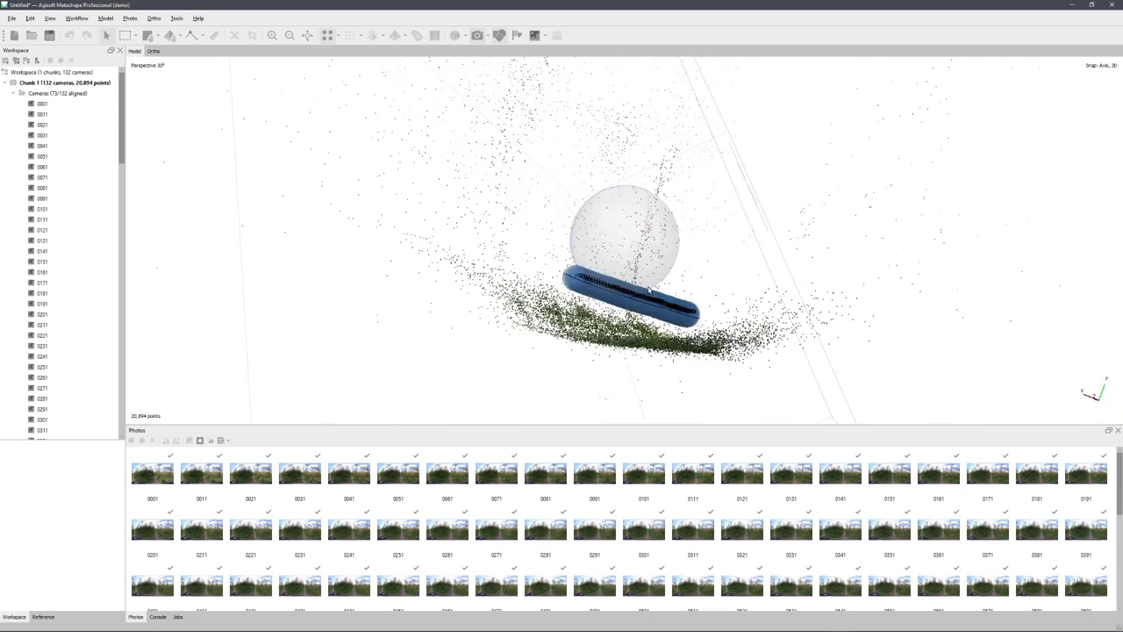
- Build a mesh from depth maps with Low quality and Low face count
click(77, 19)
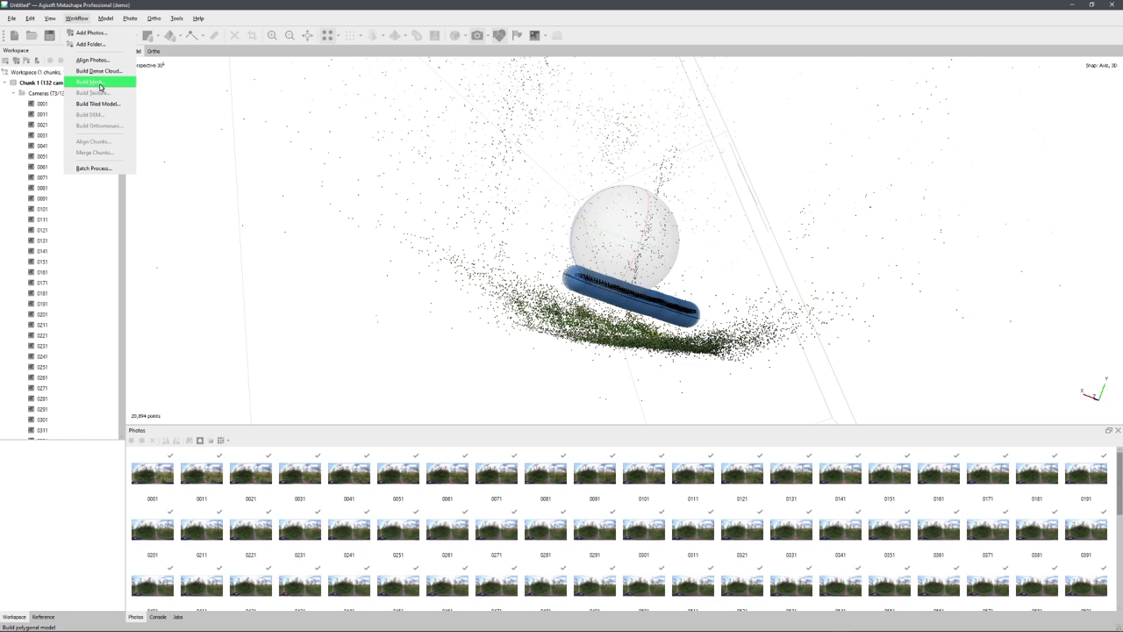
click(96, 84)
click(576, 279)
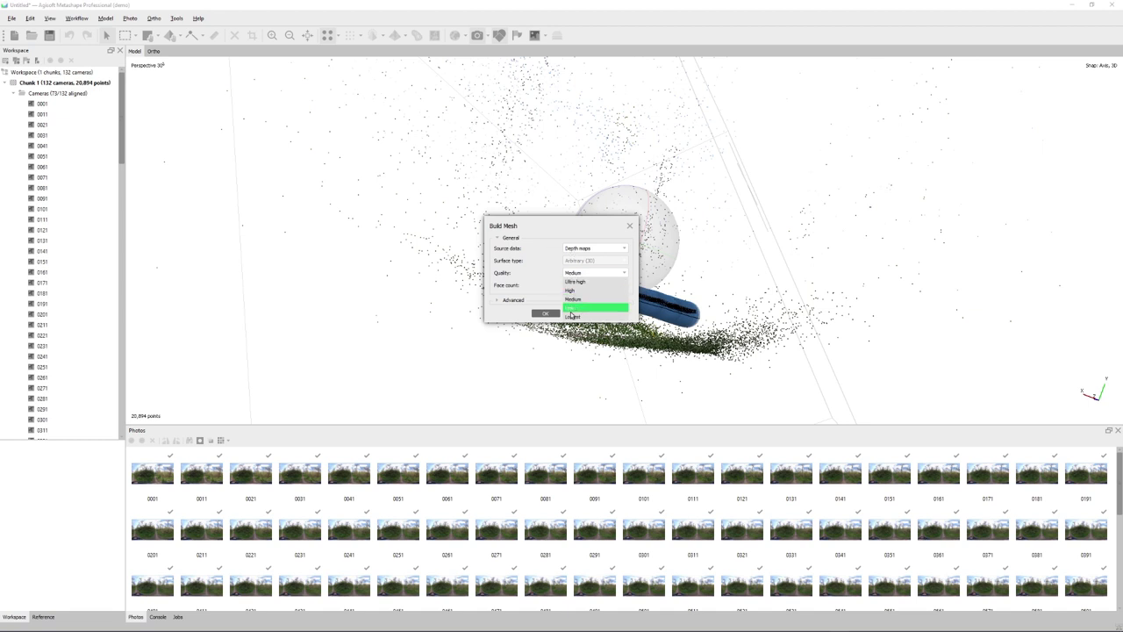
click(575, 308)
click(584, 286)
click(578, 312)
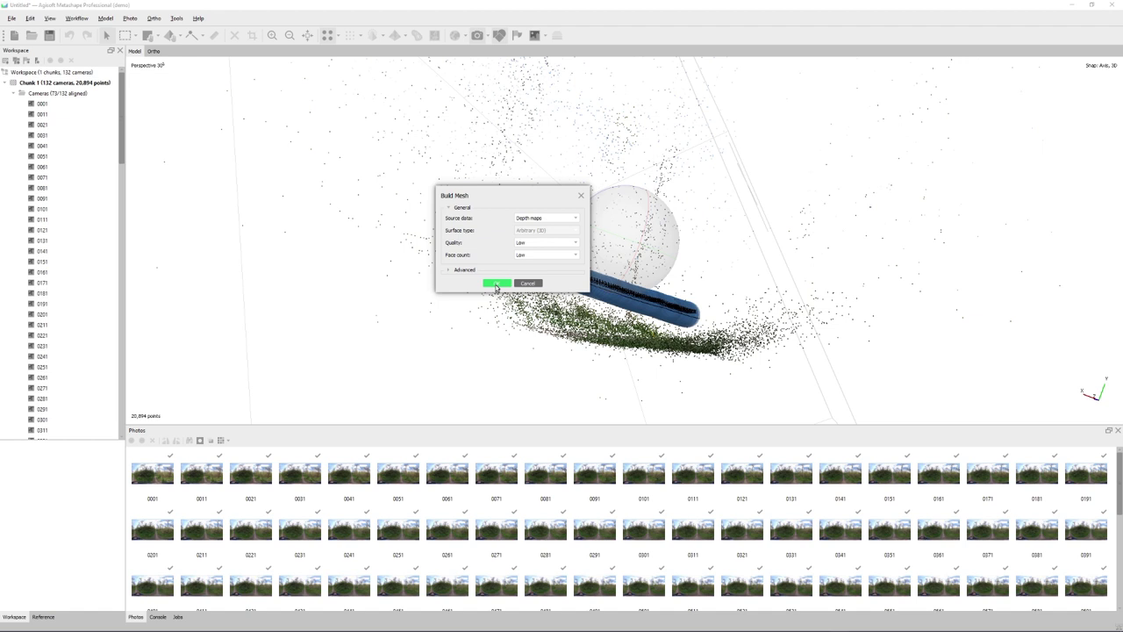
click(495, 284)
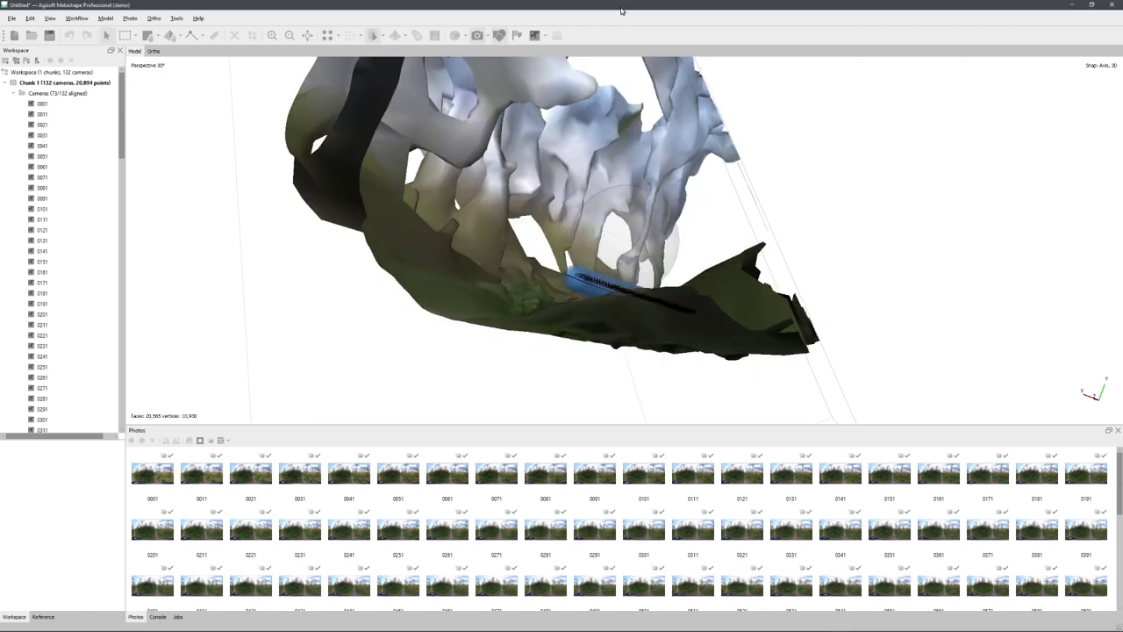
- Inspect the mesh and build its diffuse map texture from images with Generic mapping, Mosaic blending and size 4096
drag(621, 10, 601, 280)
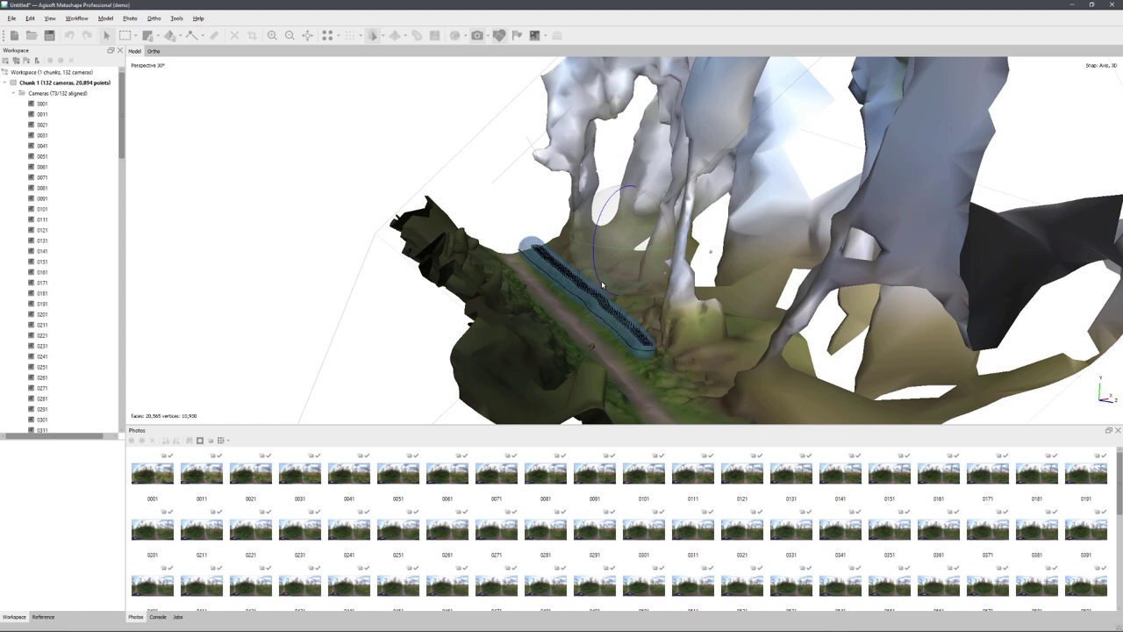
drag(601, 280, 607, 316)
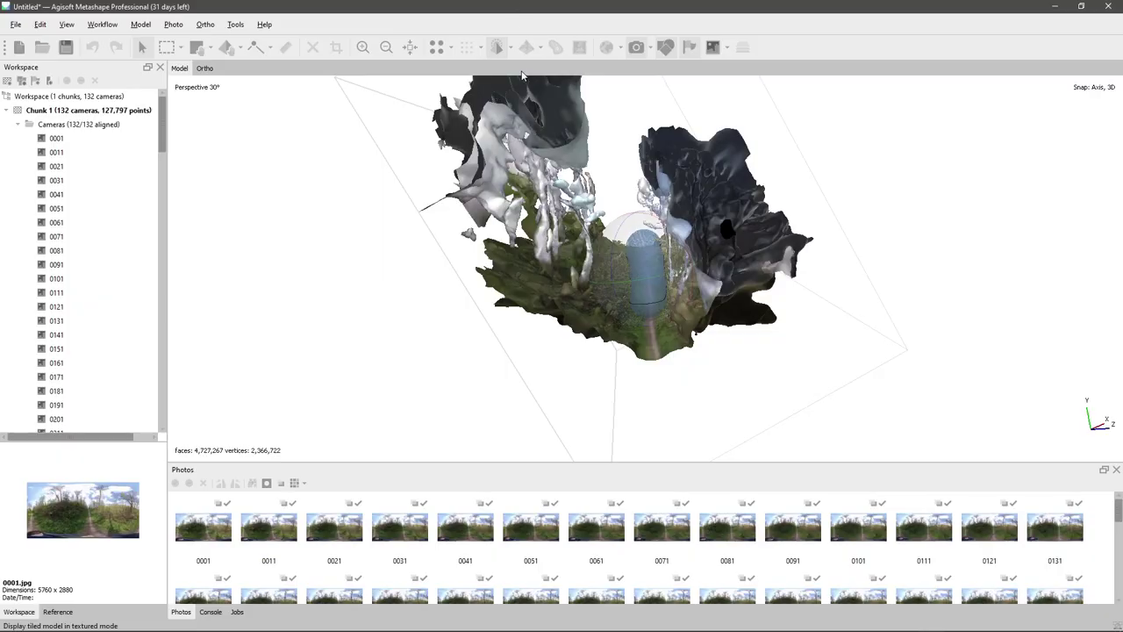
drag(650, 263, 719, 314)
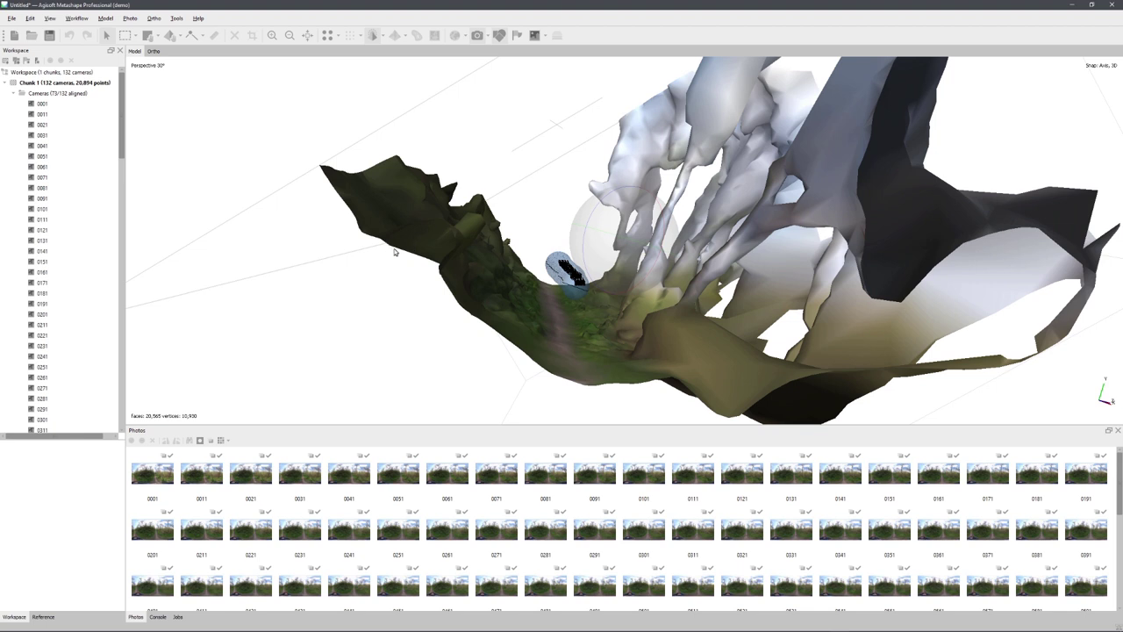
click(79, 19)
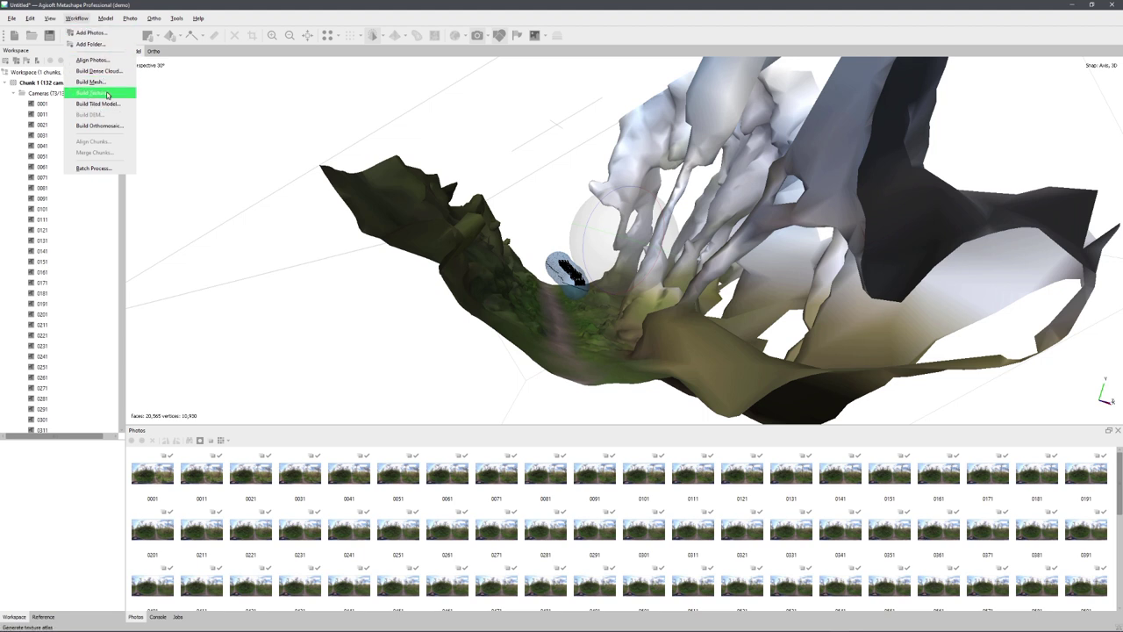
key(Escape)
click(77, 20)
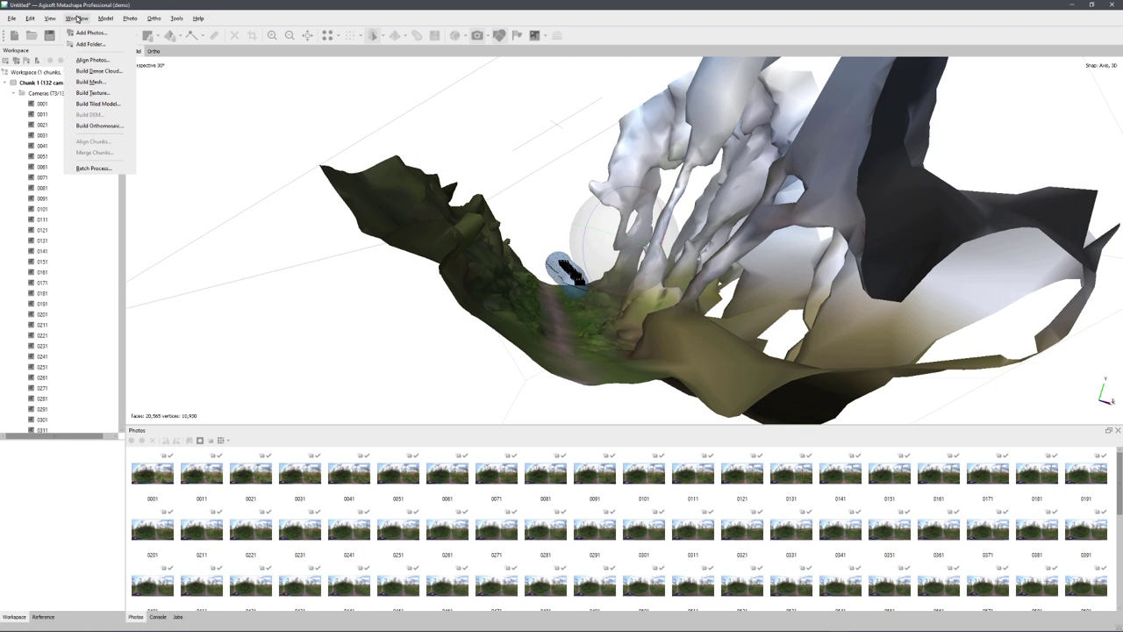
click(95, 93)
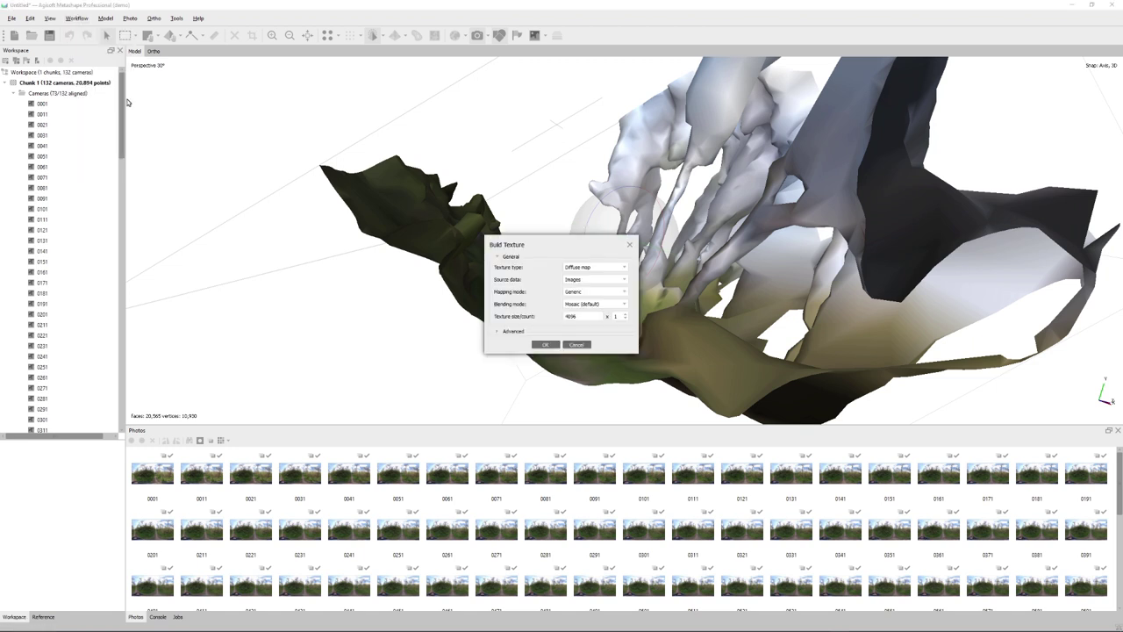
click(545, 344)
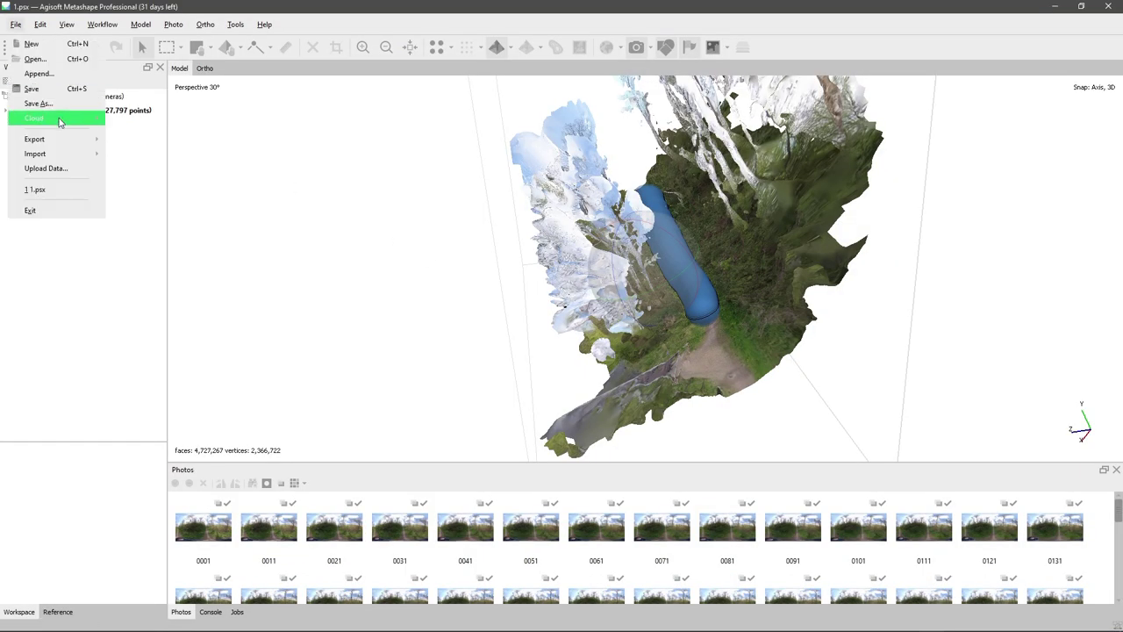
- Export the textured 3D model from the 1.psx project
mouse_move(65, 142)
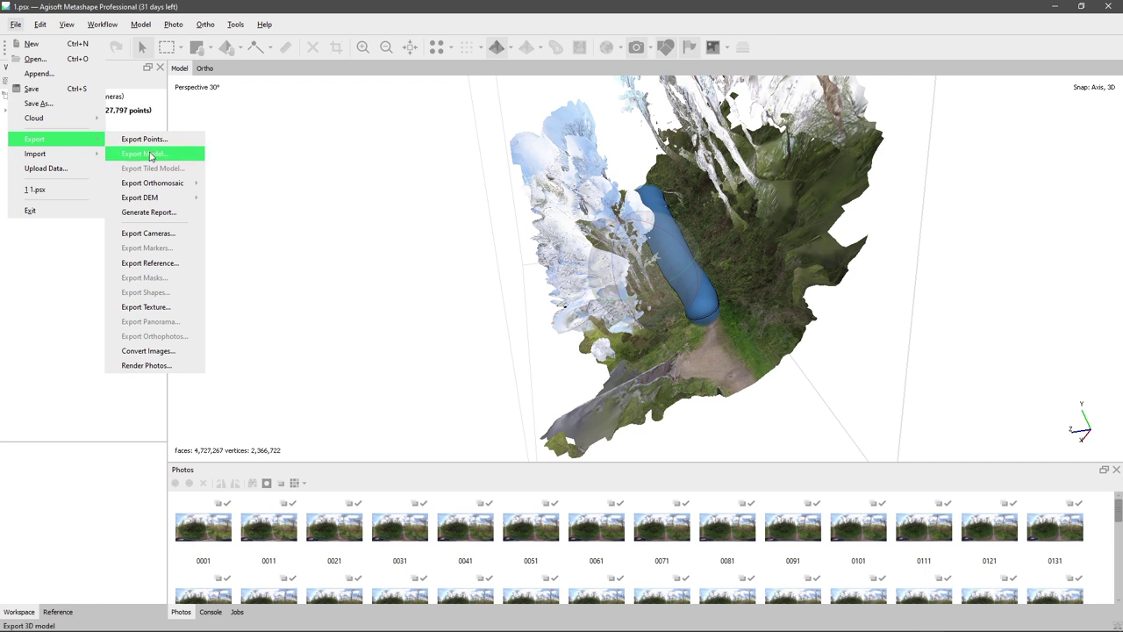
click(145, 154)
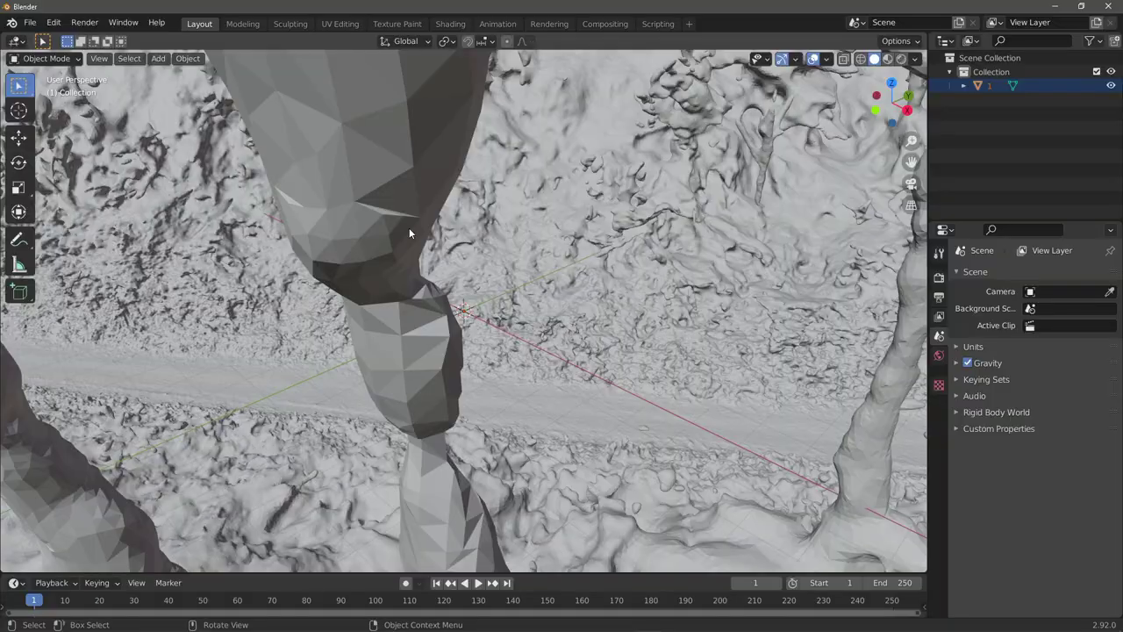
- Switch to Blender, look along the forest path in the imported scan, and display it in Material Preview shading
middle_drag(409, 227, 472, 331)
scroll(469, 283, down, 10)
scroll(491, 316, up, 10)
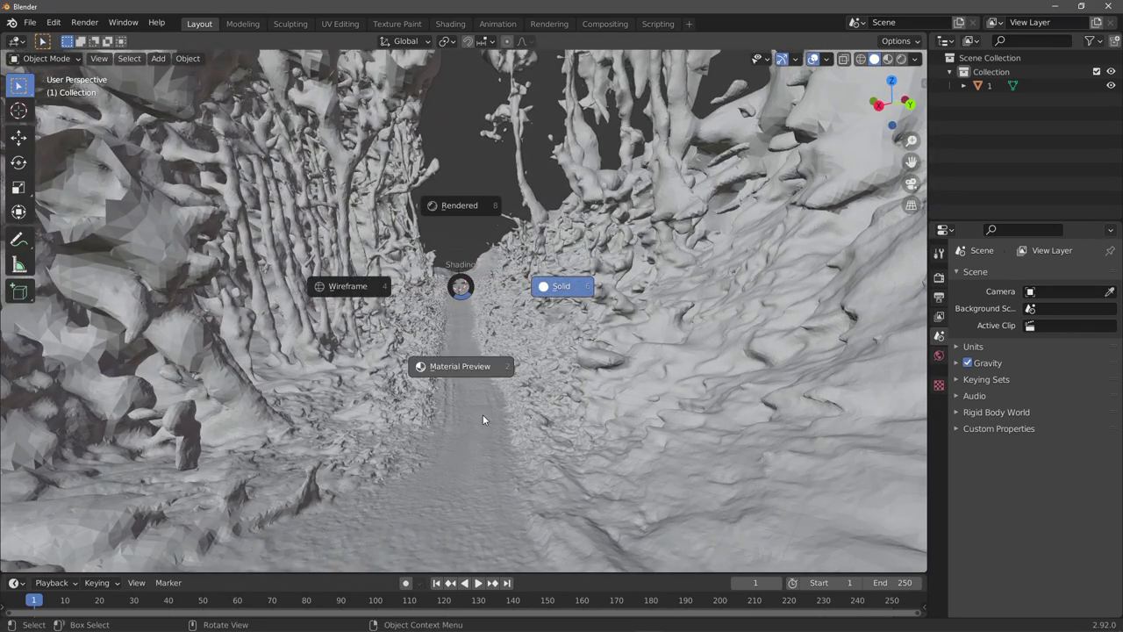
click(482, 420)
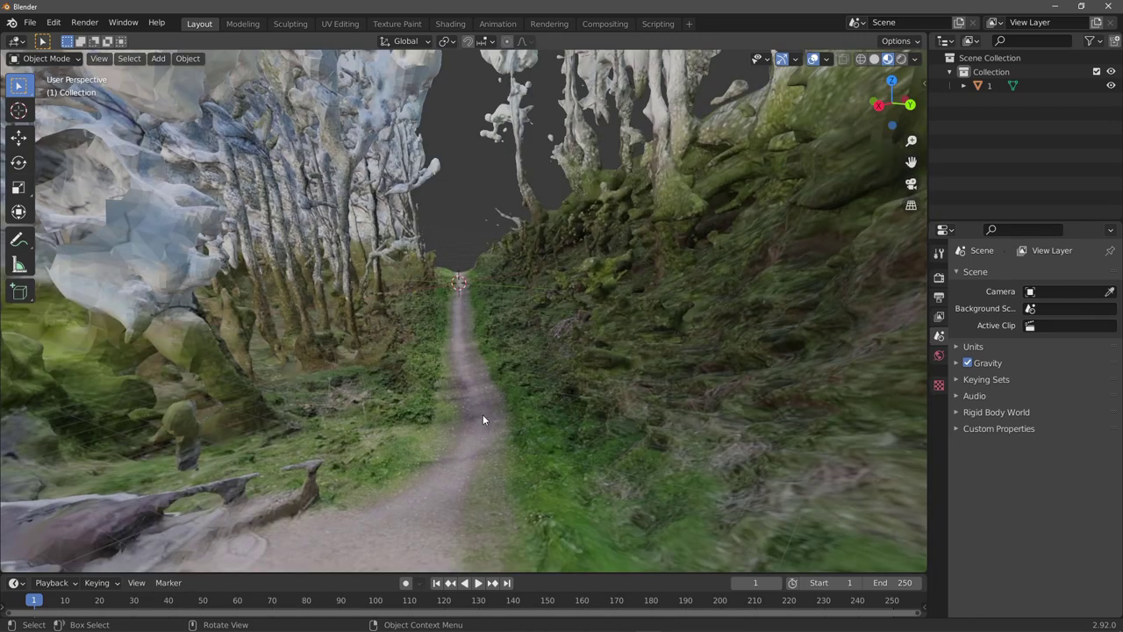